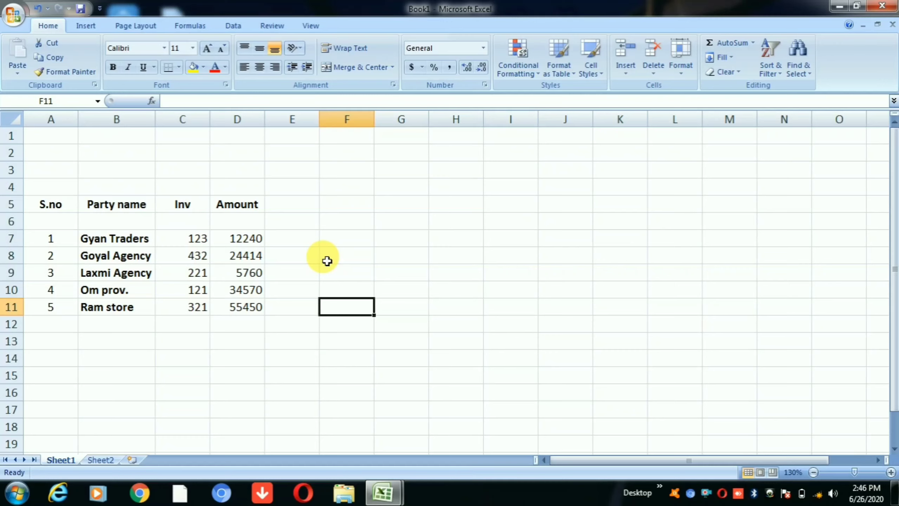
- Drag-select the five amounts in column D, from 12240 down to 55450
left_click(259, 240)
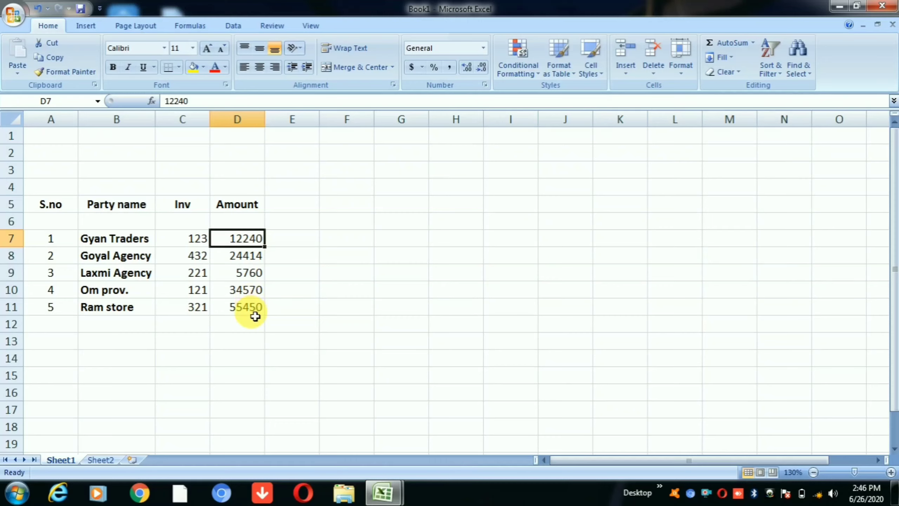
left_click(306, 315)
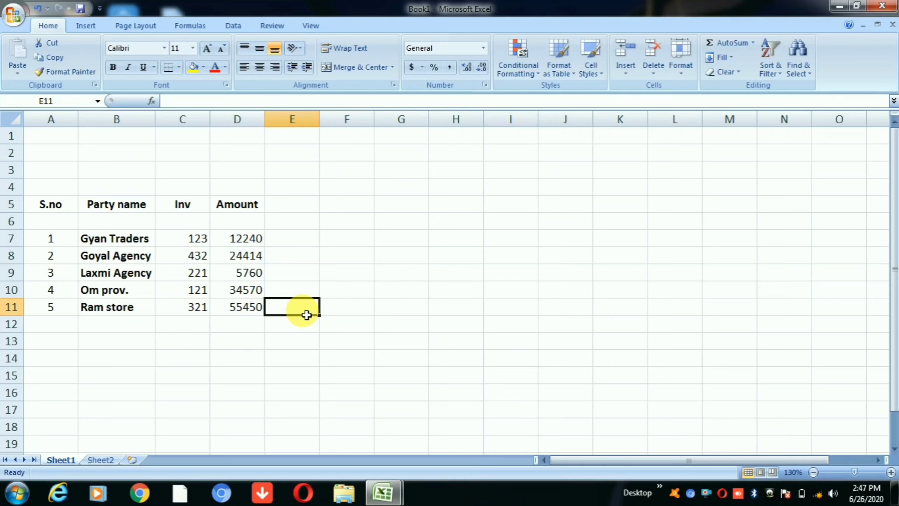
key("Up")
key("Up")
key("Up")
key("Up")
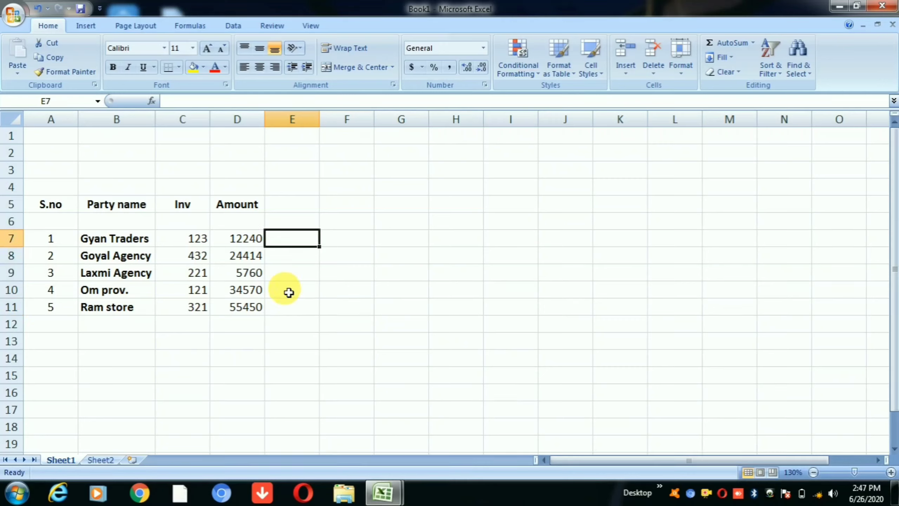
left_click(238, 238)
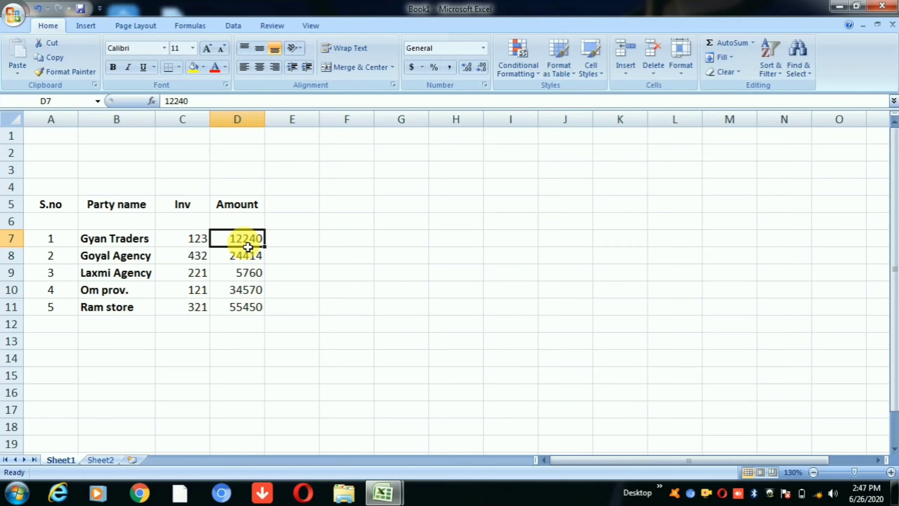
mouse_move(248, 247)
left_mouse_down()
mouse_move(248, 340)
mouse_move(246, 317)
left_mouse_up()
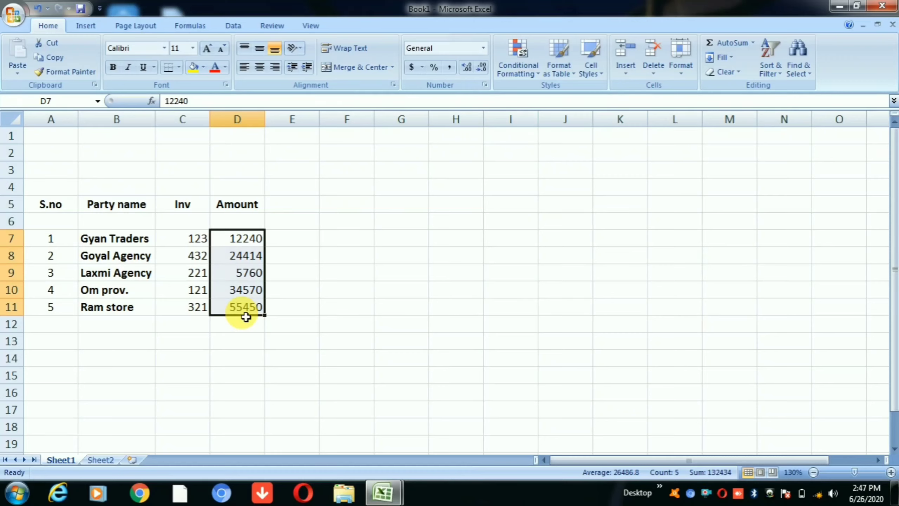
- Reselect D7:D11 from 12240 with Shift+Down, showing Sum 132434, Count 5, Average 26486.8
left_click(237, 238)
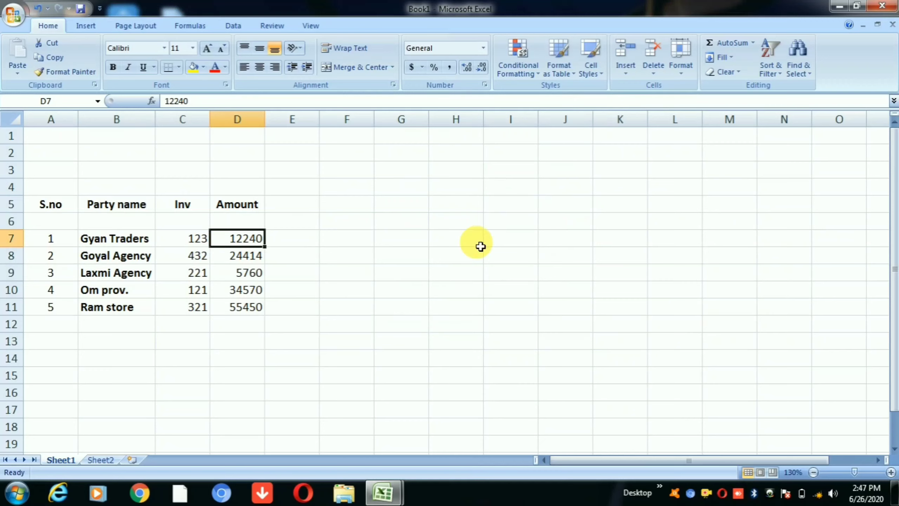
left_click(346, 326)
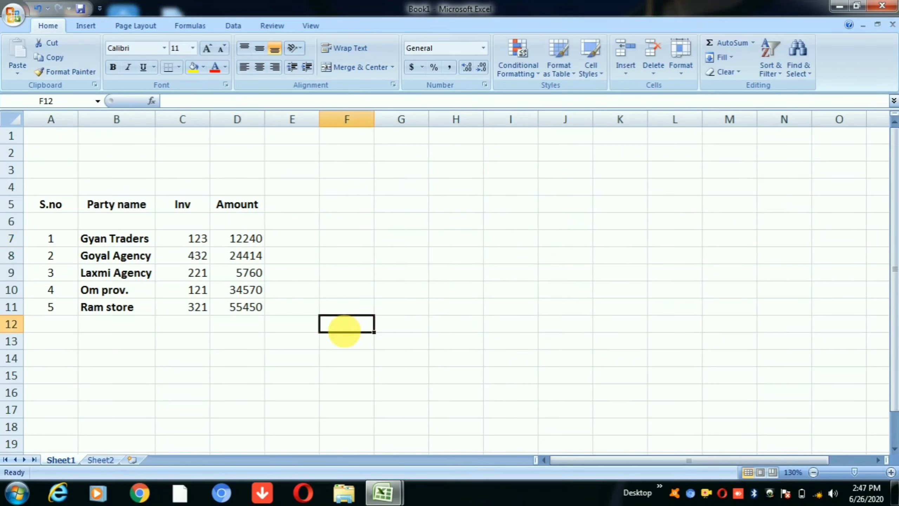
left_click(237, 245)
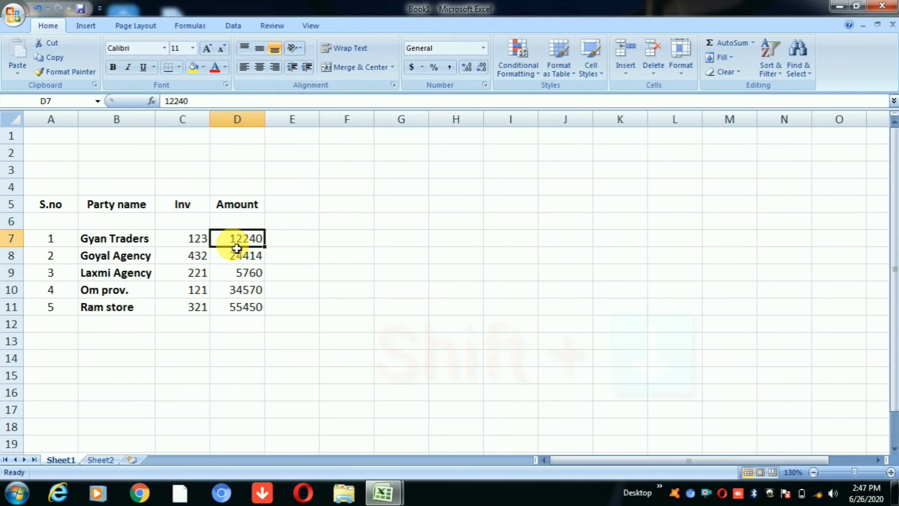
key("shift+Down")
key("shift+Down")
key("shift+Down")
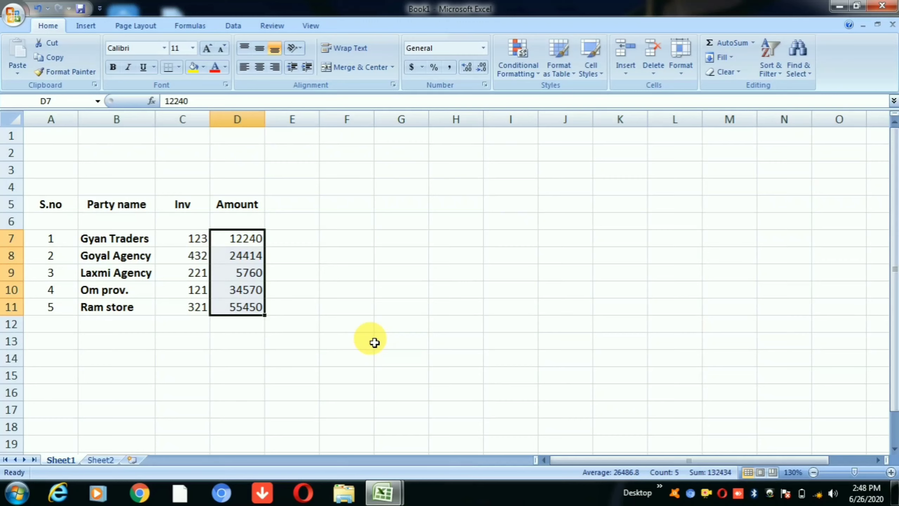
left_click(360, 315)
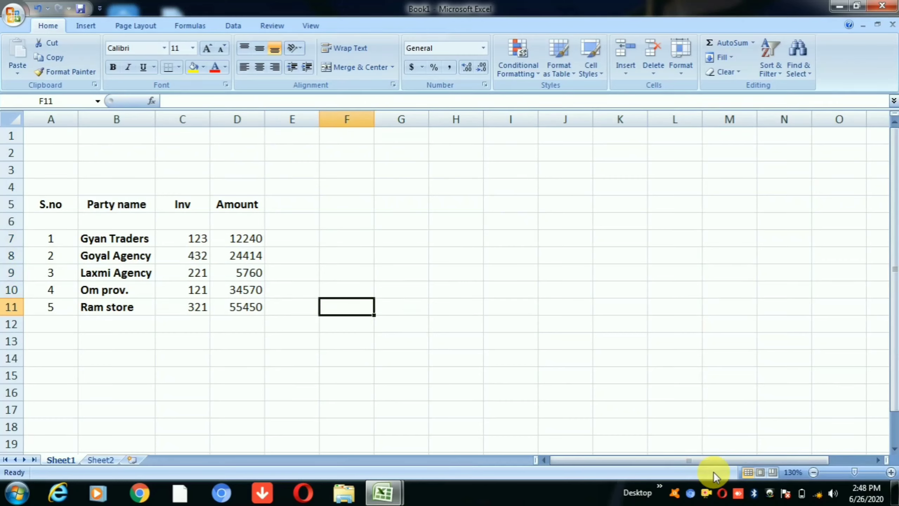
key("Up")
key("Up")
key("Up")
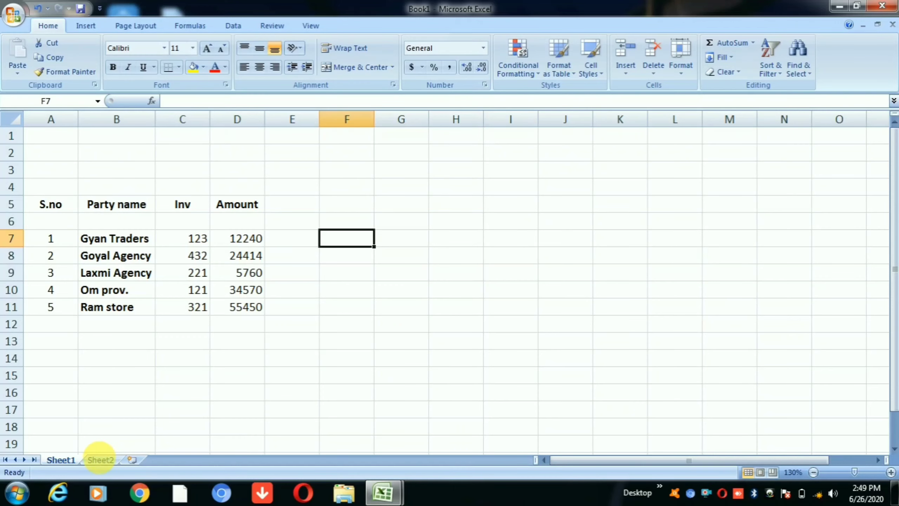
- Switch to Sheet2 and go to the first number, 5566, in B5
left_click(101, 460)
left_click(173, 311)
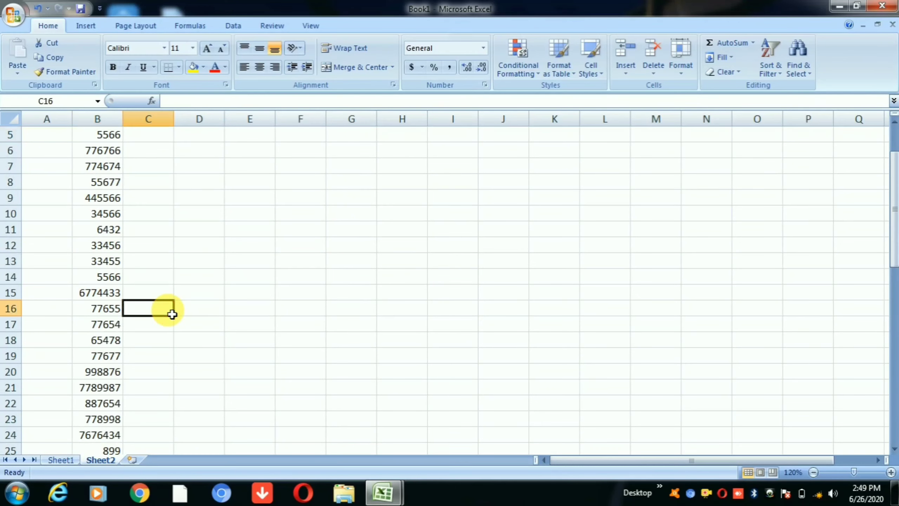
key("Up")
key("ctrl+Up")
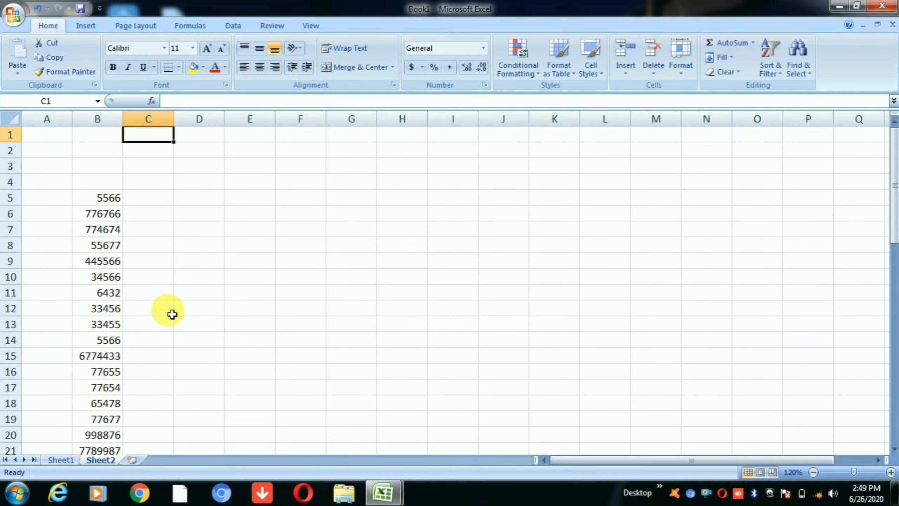
key("Down")
key("Down")
key("Down")
key("Down")
key("Left")
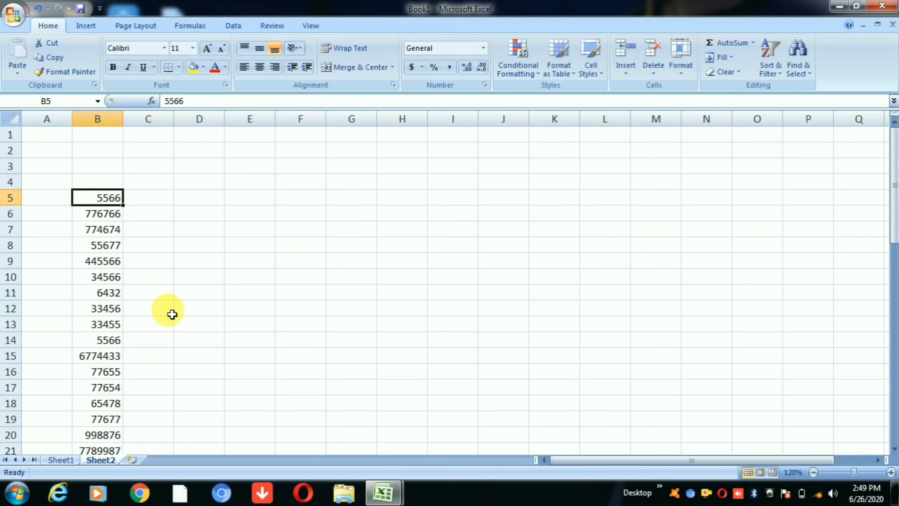
- Select column B from row 5 to 54 to read its Sum, Count and Average, then deselect
key("shift+Down")
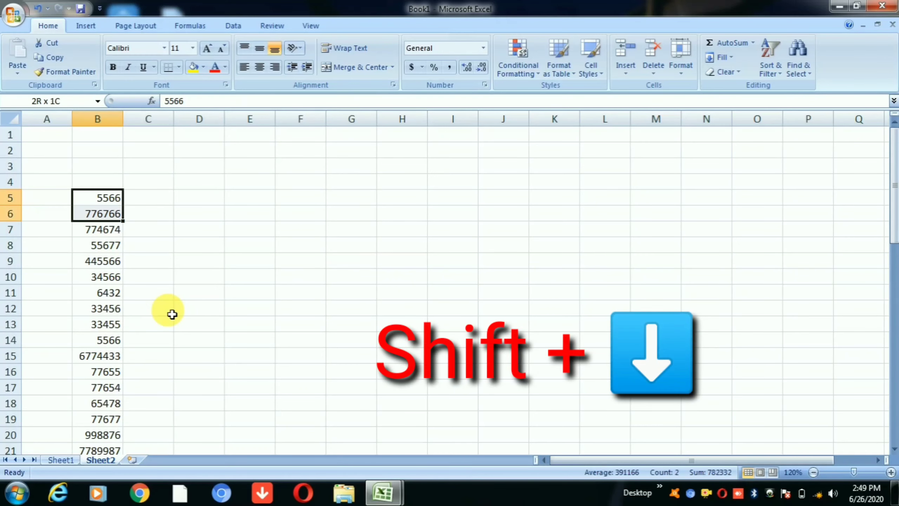
key("shift+Down")
key("shift+Down")
key("shift+Down")
key("shift+Down")
key("shift+Down")
key("shift+Down")
key("shift+Down")
key("shift+Down")
key("shift+Down")
key("shift+Down")
key("shift+Down")
key("shift+Down")
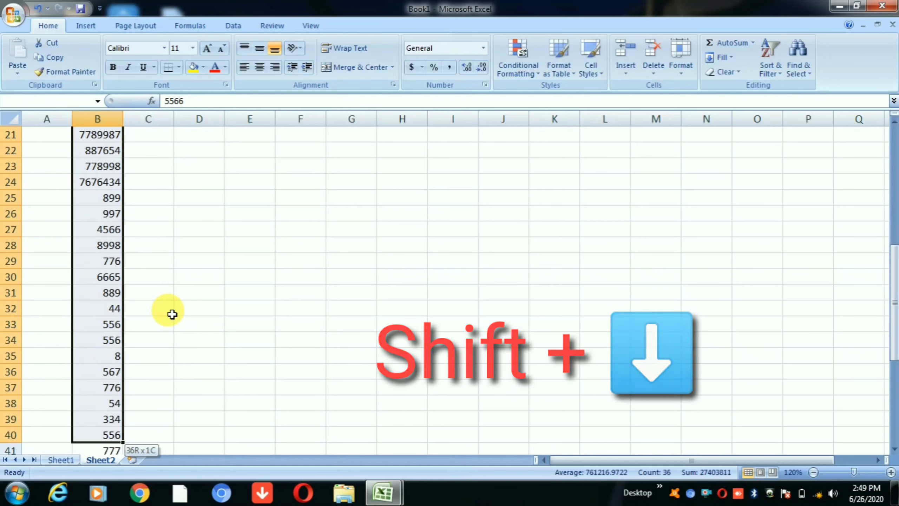
key("shift+Down")
key("shift+Down")
key("shift+Down")
key("shift+Down")
key("shift+Down")
key("shift+Down")
key("shift+Down")
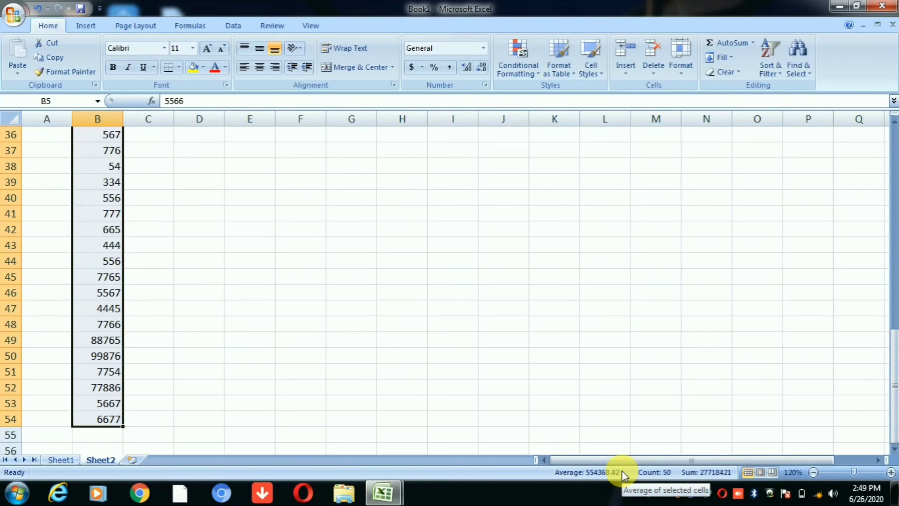
left_click(290, 299)
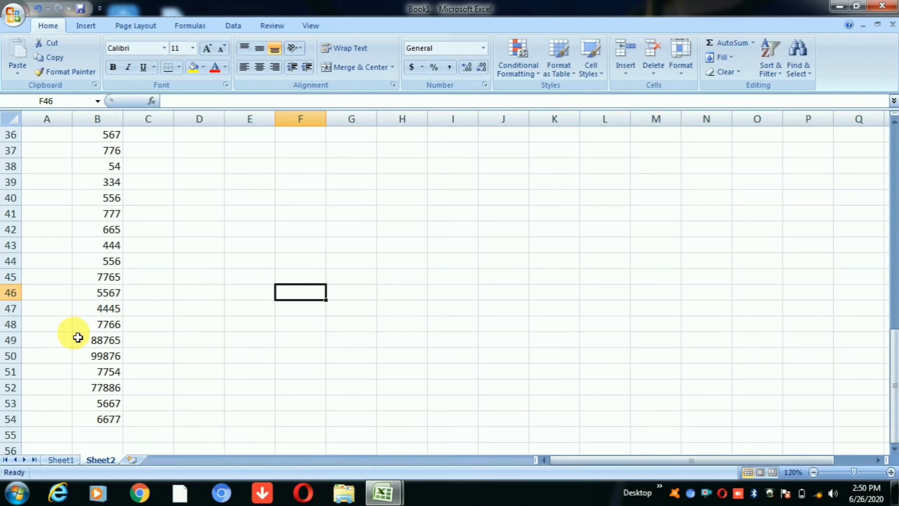
- Select 444 and 556 in B43:B44 for Sum 1000, Count 2, Average 500, dismissing the colour-scheme warning
left_click(99, 343)
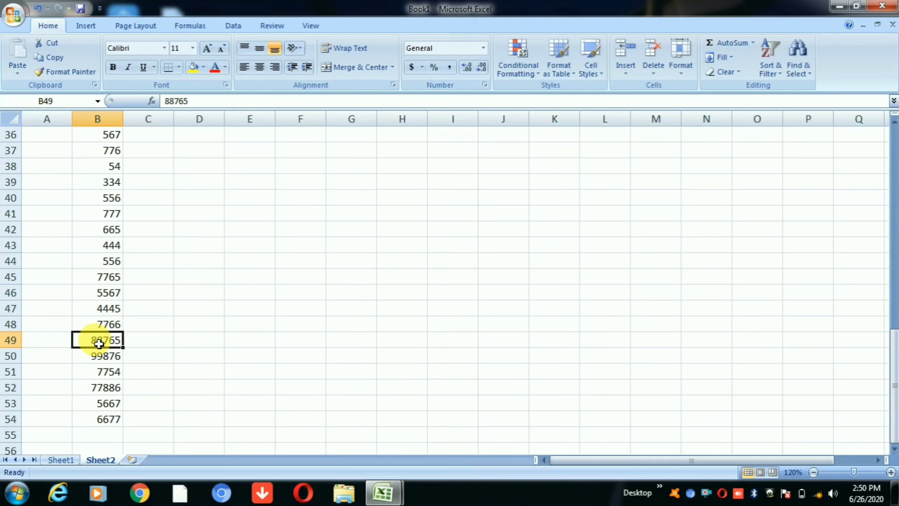
key("shift+Down")
key("shift+Down")
key("shift+Down")
key("shift+Down")
key("shift+Down")
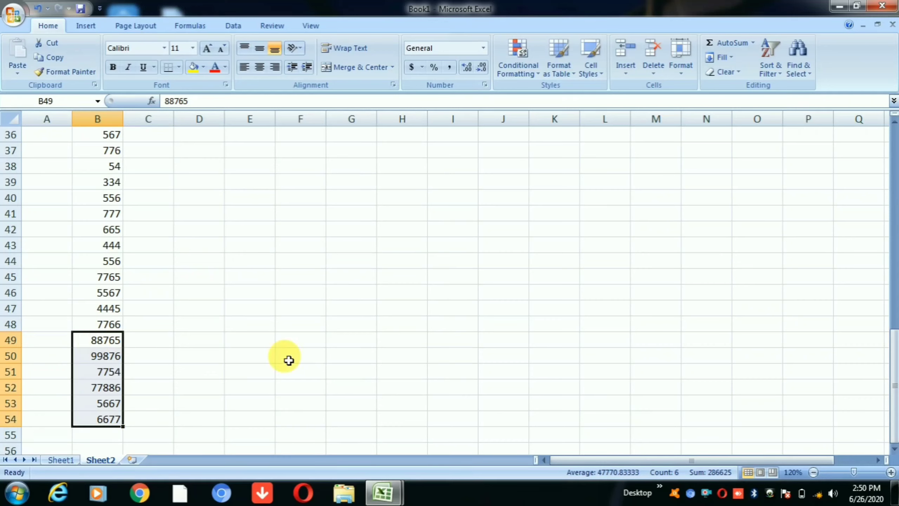
left_click(109, 243)
key("shift+Down")
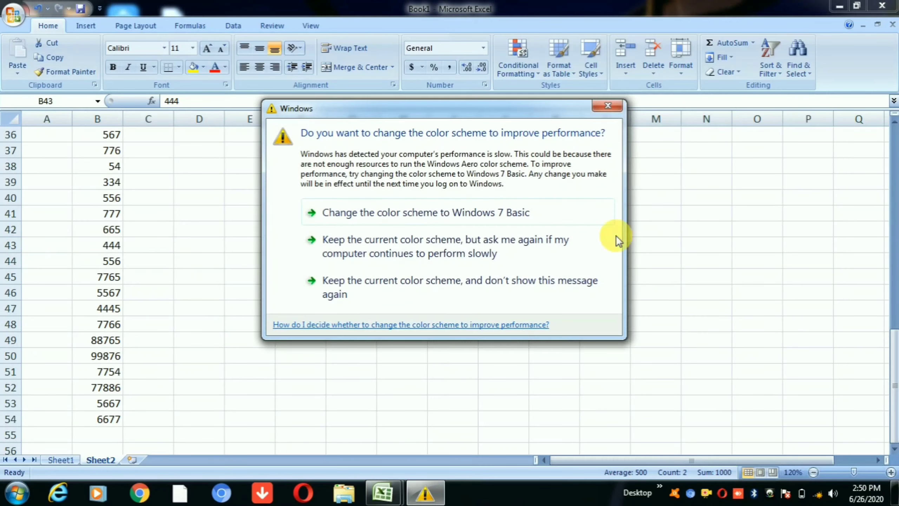
left_click(608, 110)
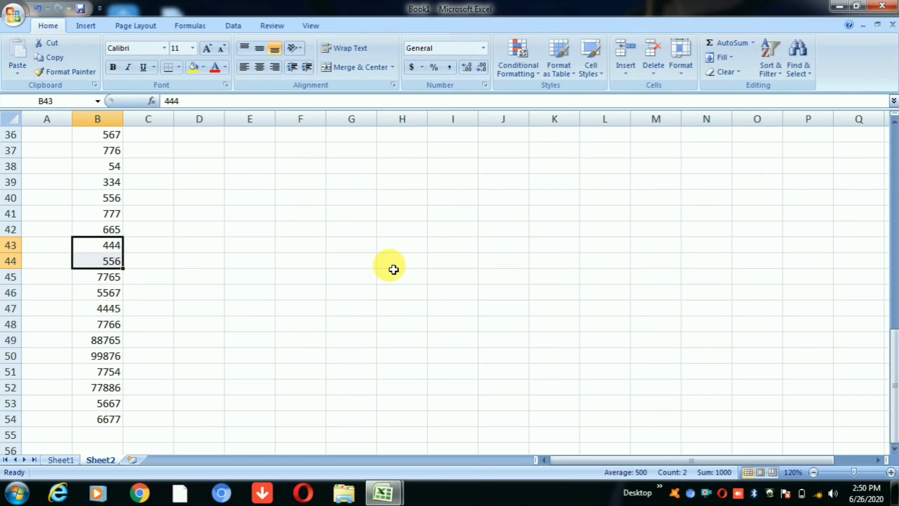
- Enter 3455, 6554 and 6655 across D41:F41
left_click(216, 220)
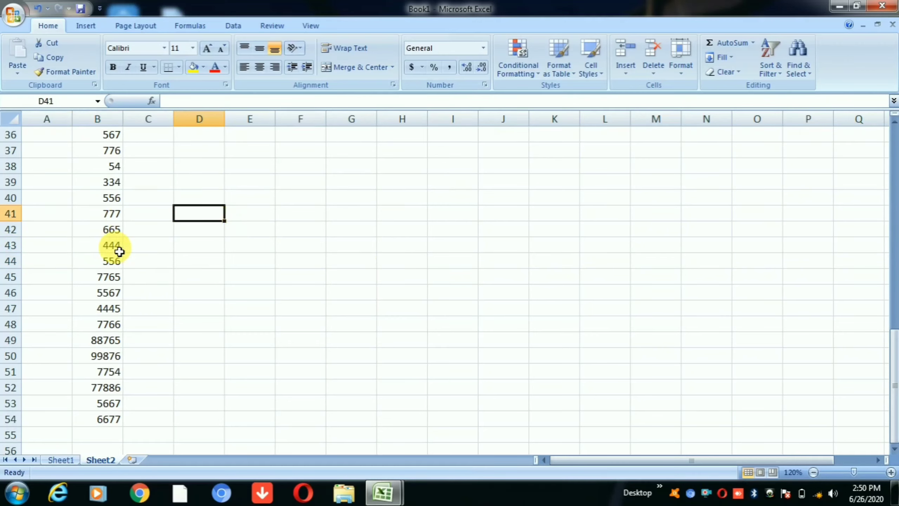
type("345")
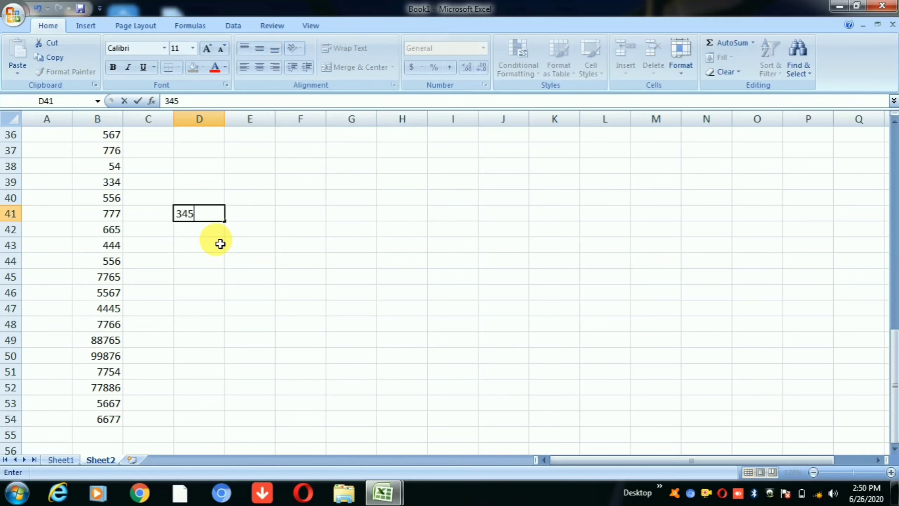
type("5")
key("Tab")
type("655")
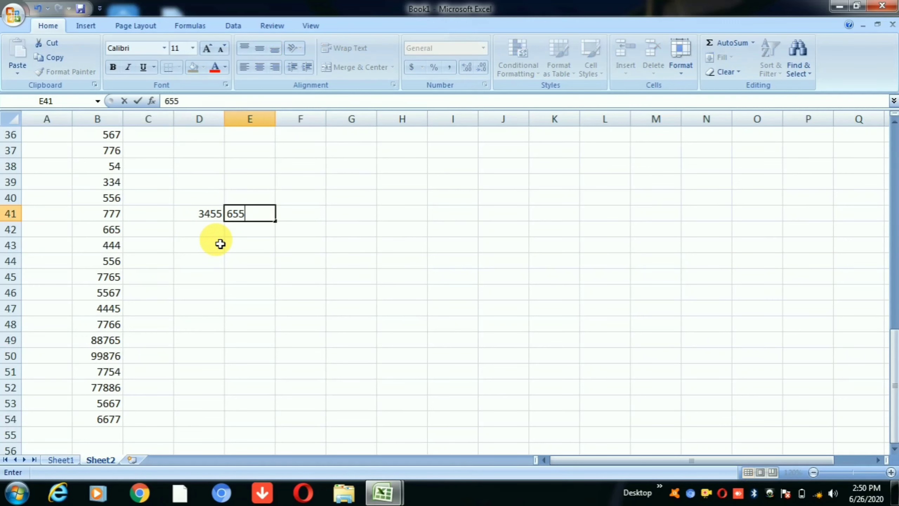
type("4")
key("Tab")
type("665")
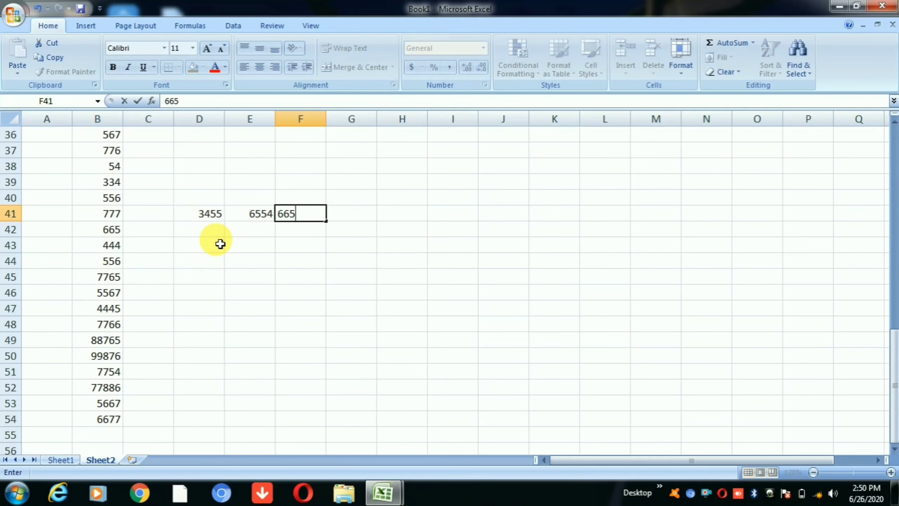
type("5")
key("Return")
- Select D41:F41 to show Sum 16664, Count 3 and Average 5554.666667
key("Up")
key("Left")
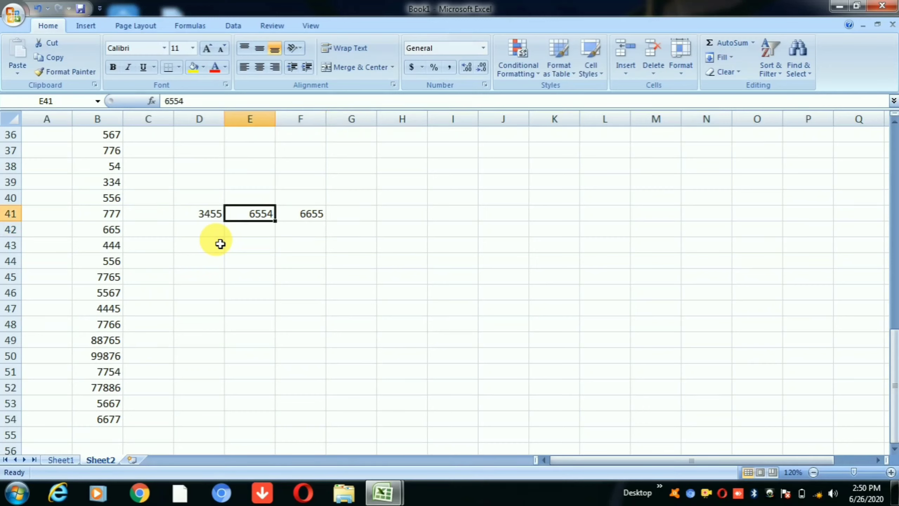
key("Left")
key("shift+Right")
key("shift+Right")
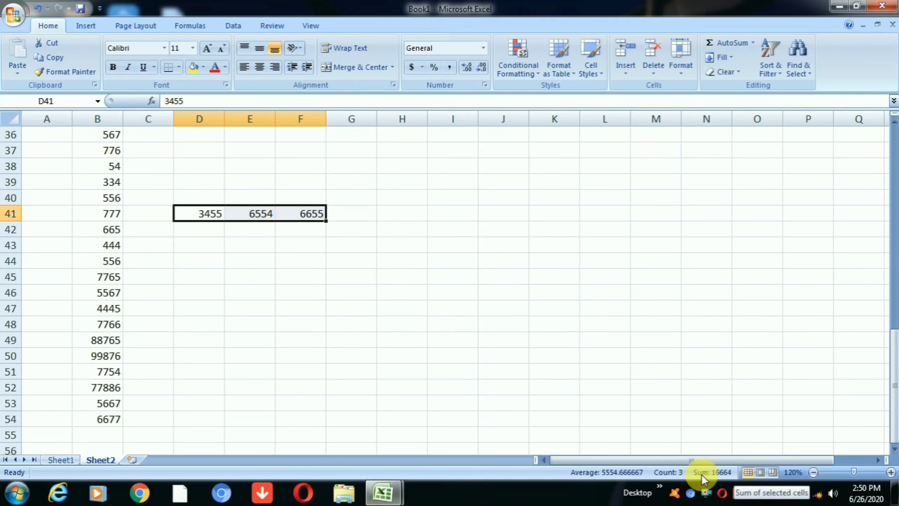
left_click(389, 328)
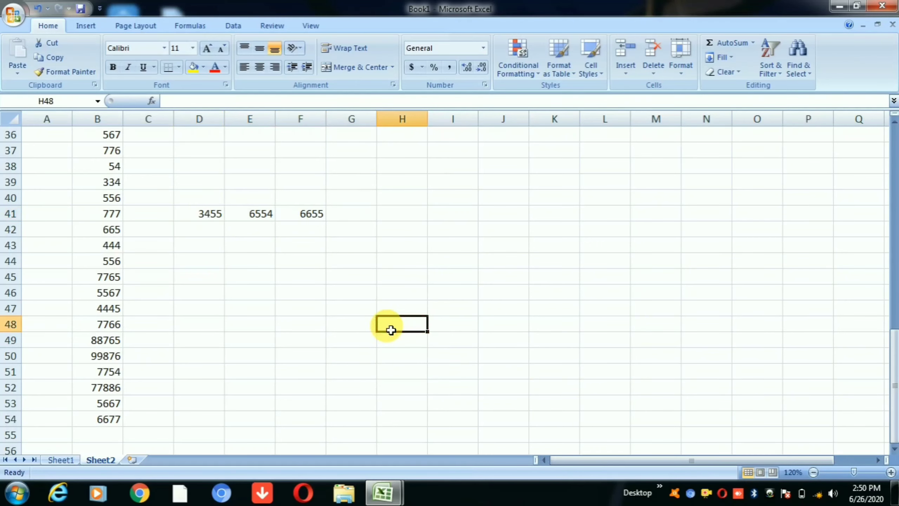